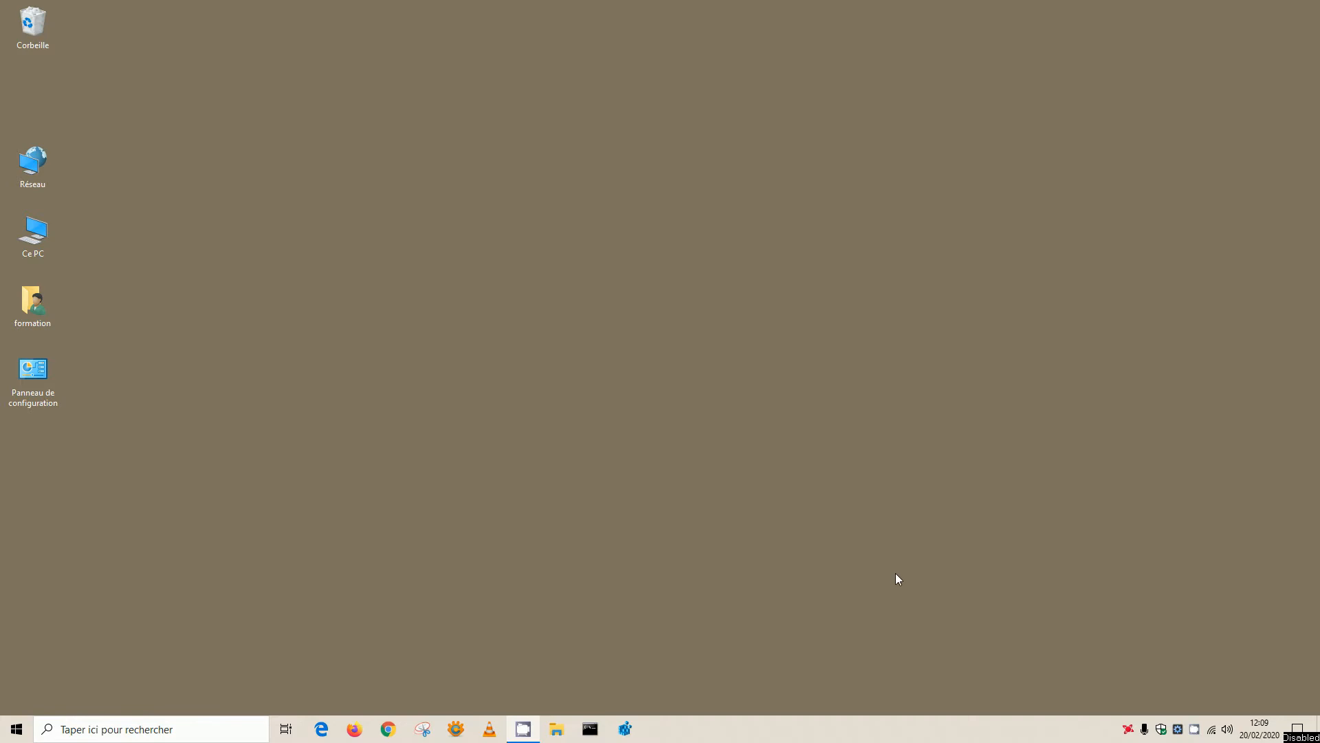
Open the network and Internet settings and display the properties of the Wi-Fi adapter from its adapter options.
right_click(1215, 733)
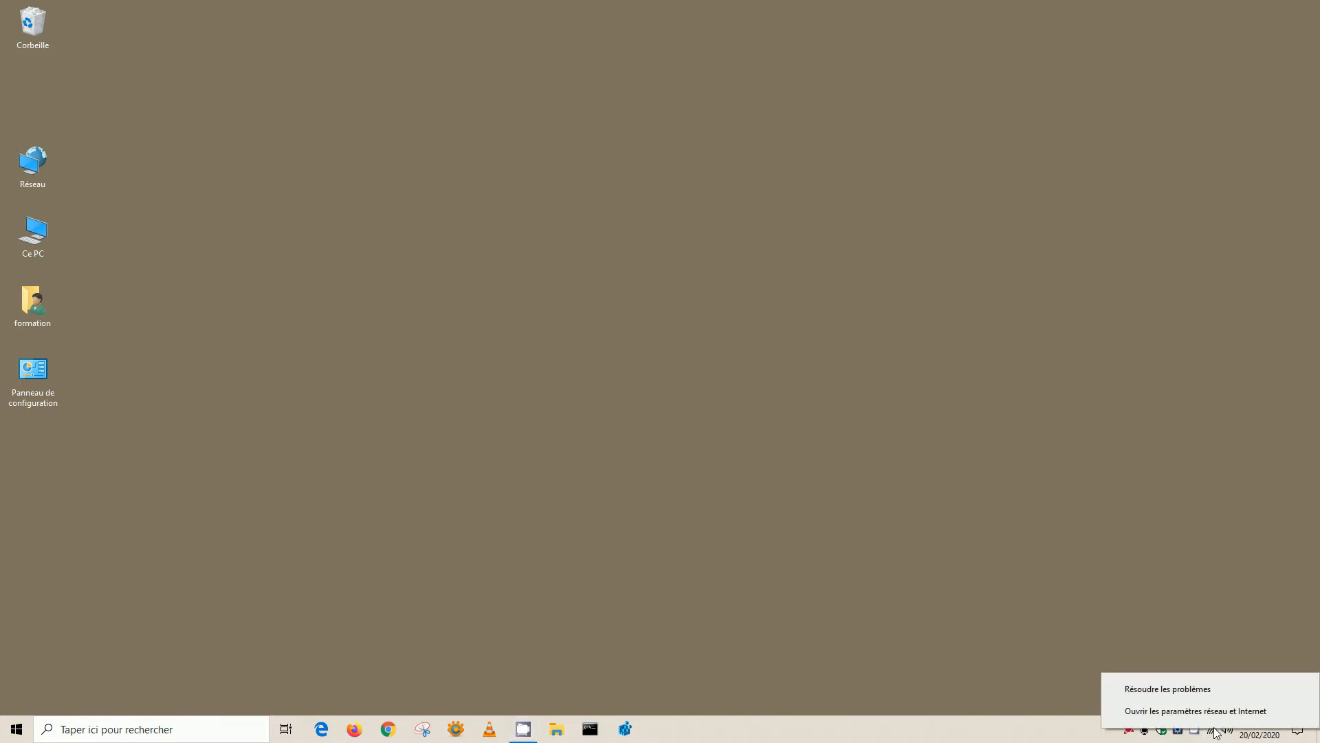
click(1155, 562)
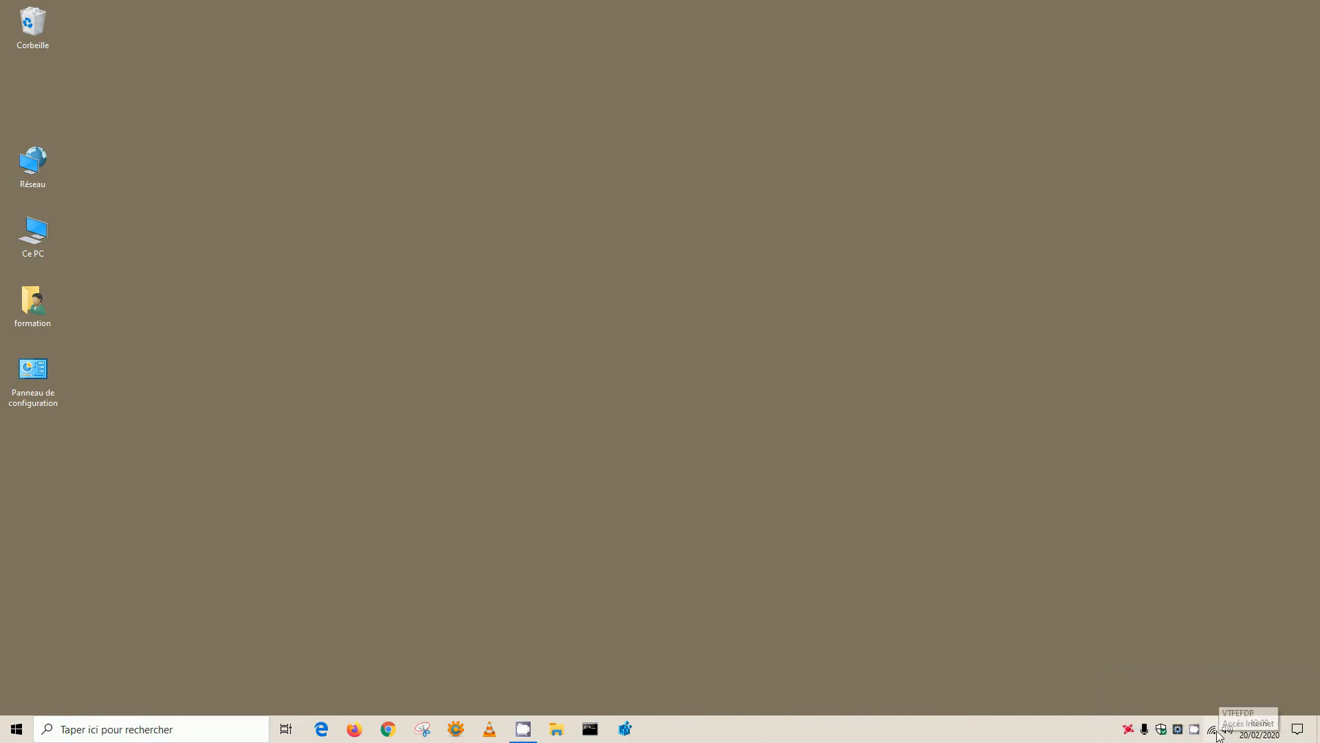
right_click(1214, 733)
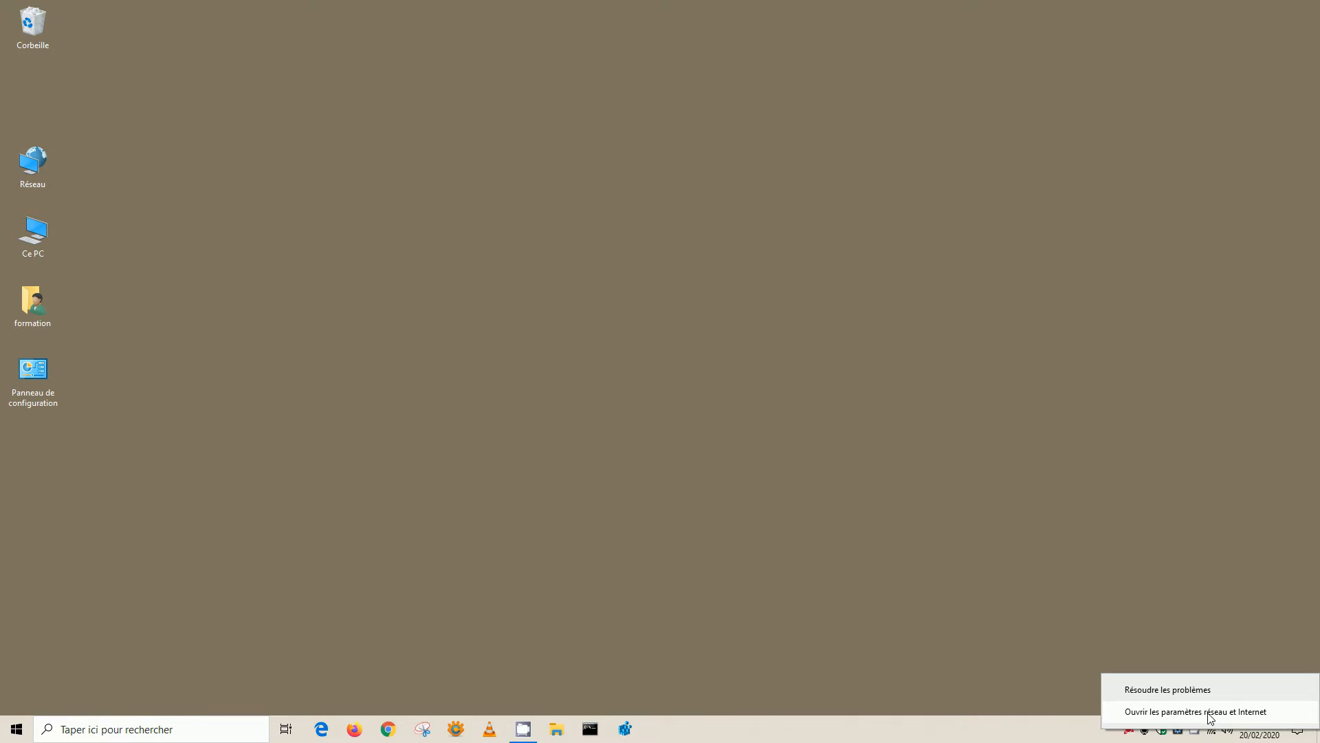
click(1211, 718)
click(229, 229)
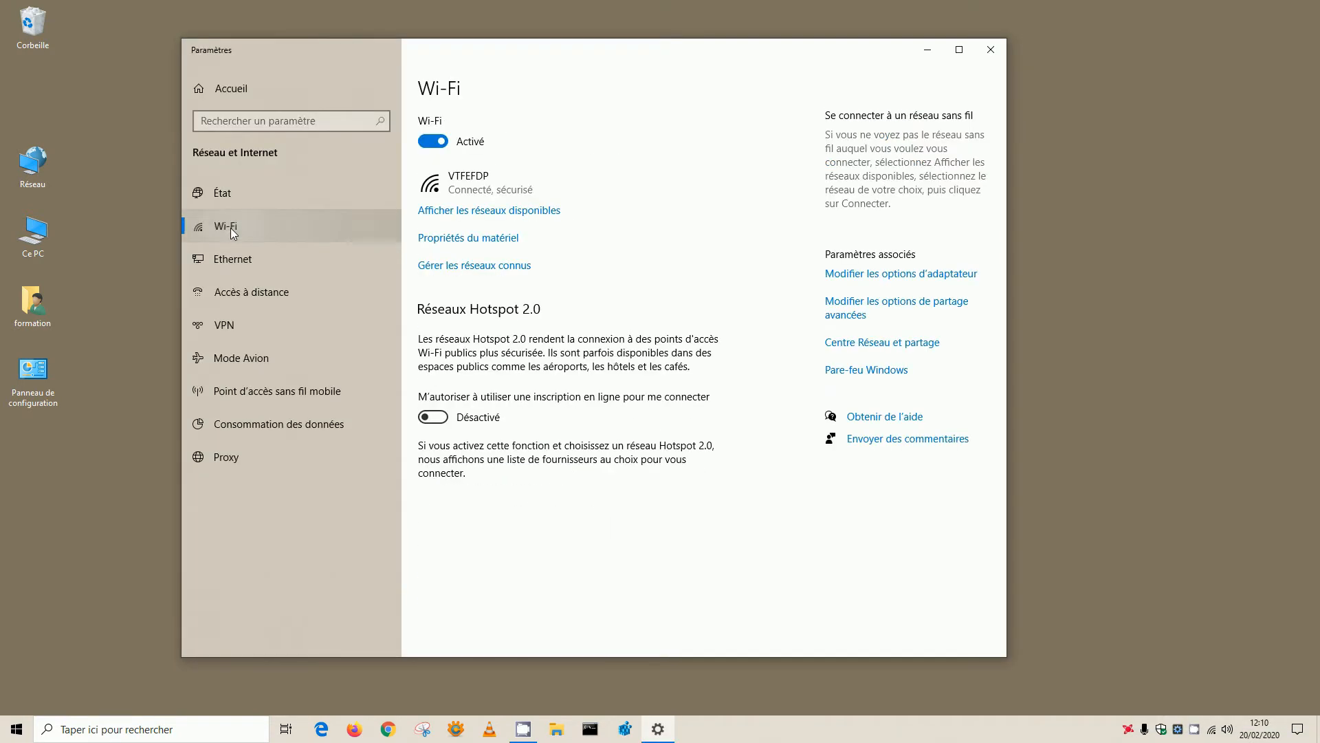
click(891, 281)
right_click(649, 311)
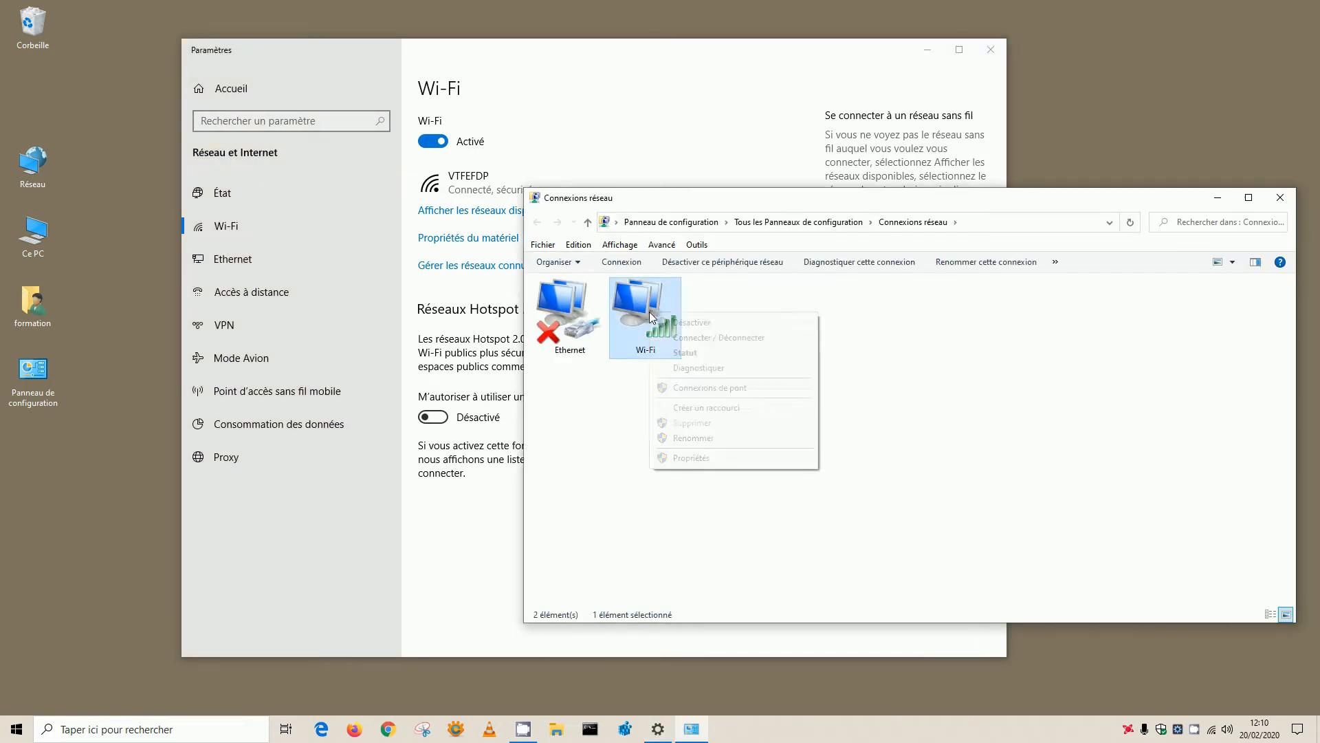
click(689, 458)
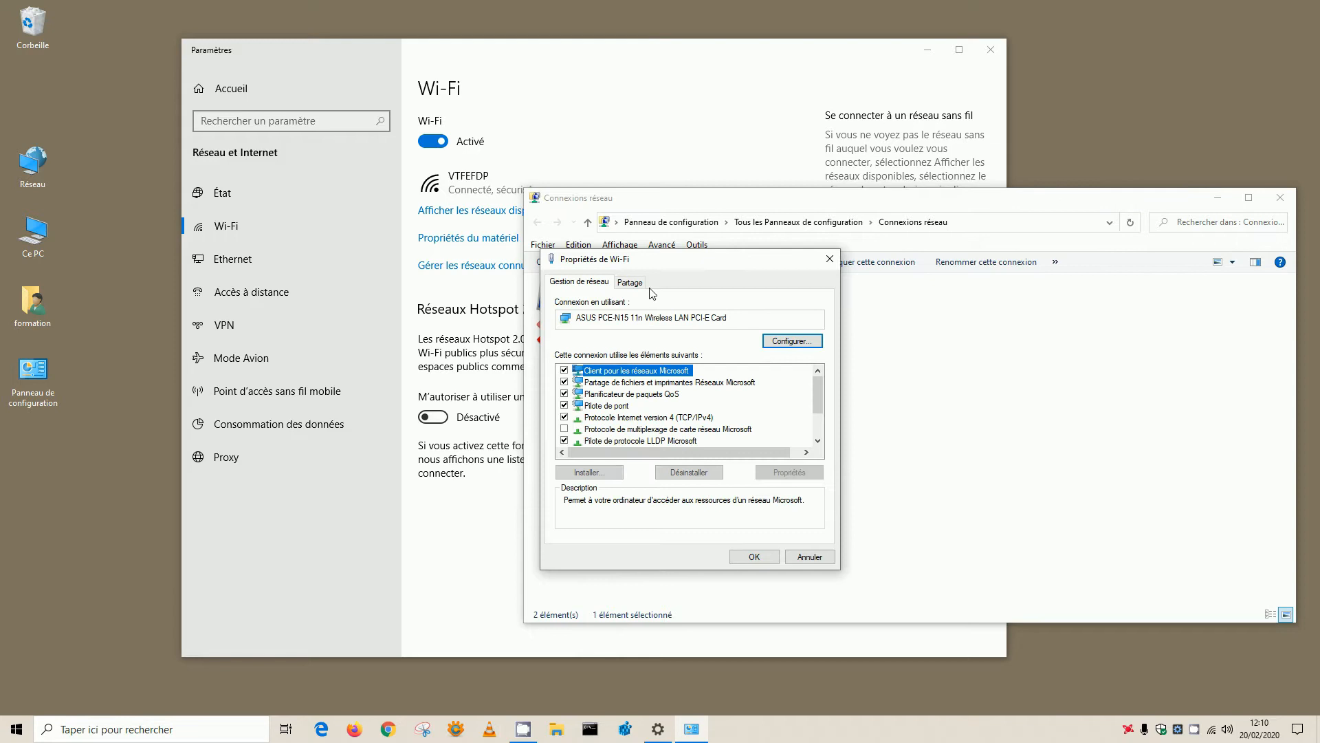
Display the properties of Protocole Internet version 4 (TCP/IPv4) beside the Wi-Fi properties dialog.
drag(652, 259, 440, 226)
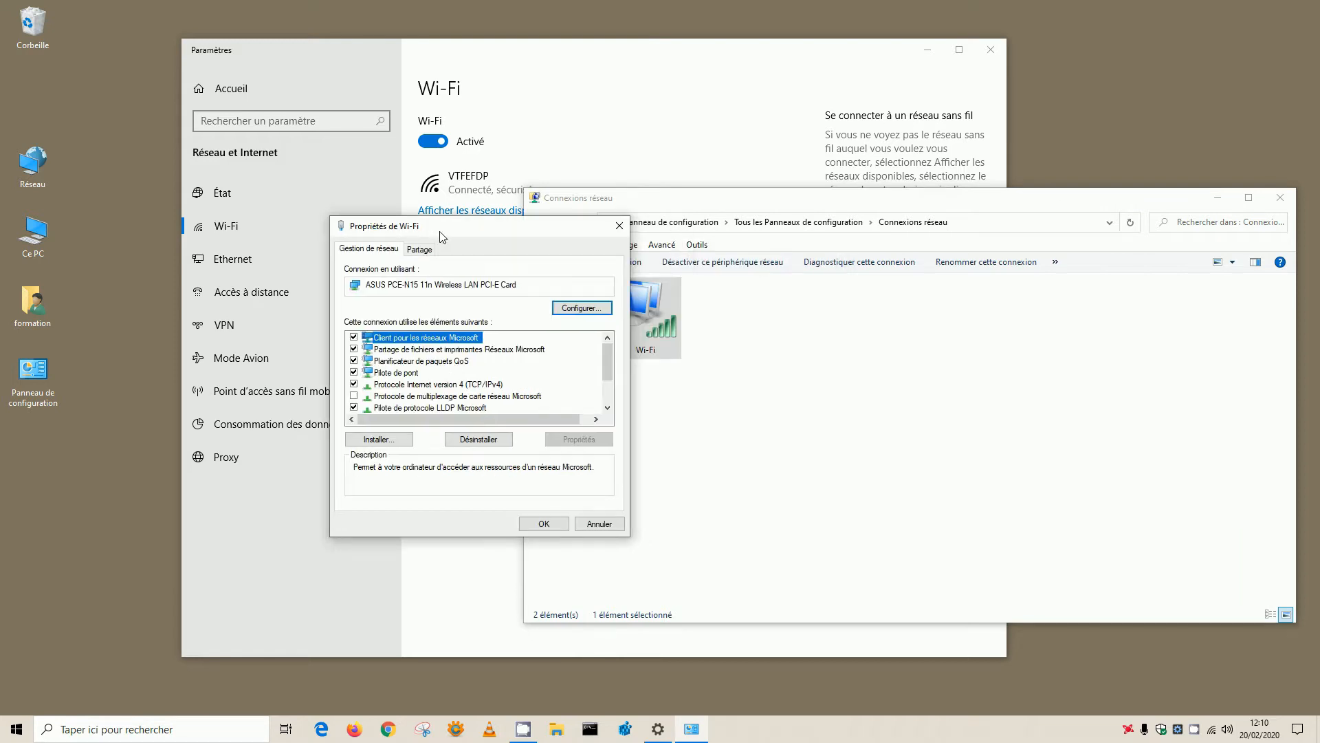
click(454, 385)
click(578, 439)
drag(466, 280, 742, 287)
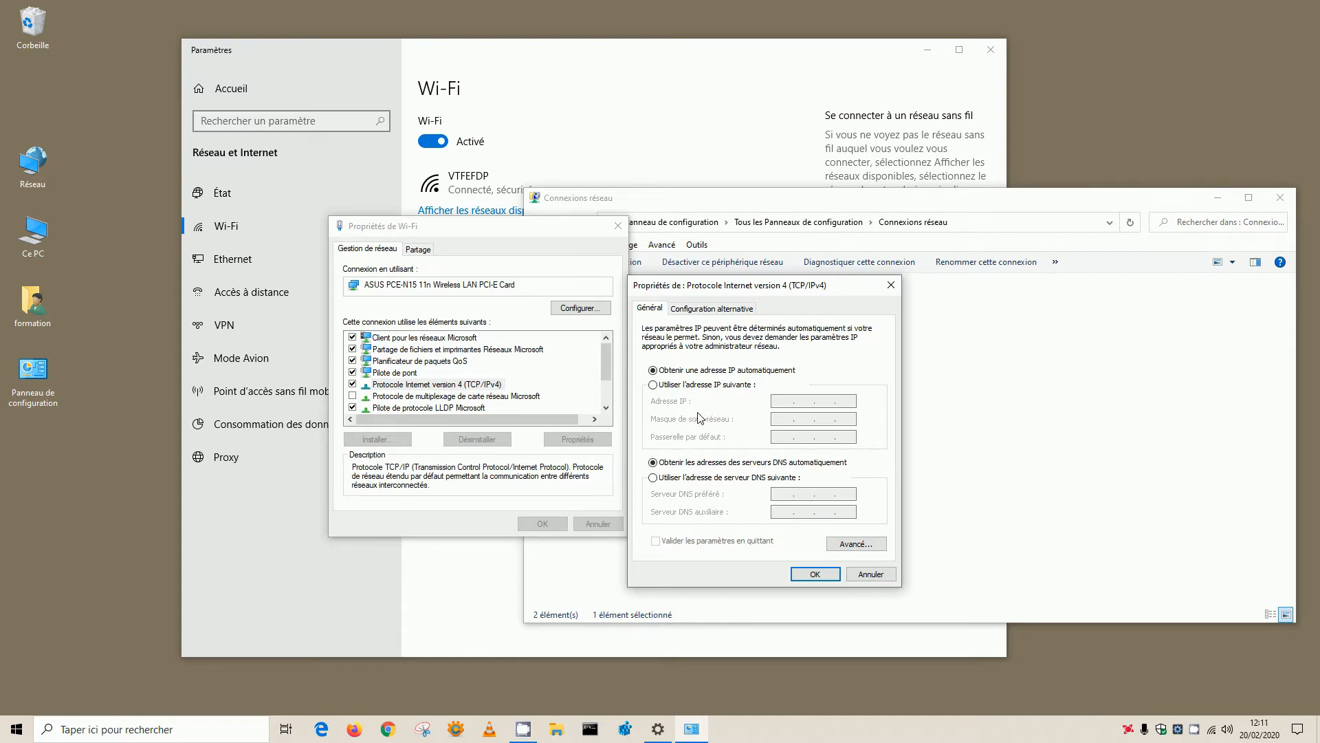
Switch to the Command Prompt and list the full IP configuration with ipconfig /all.
click(591, 730)
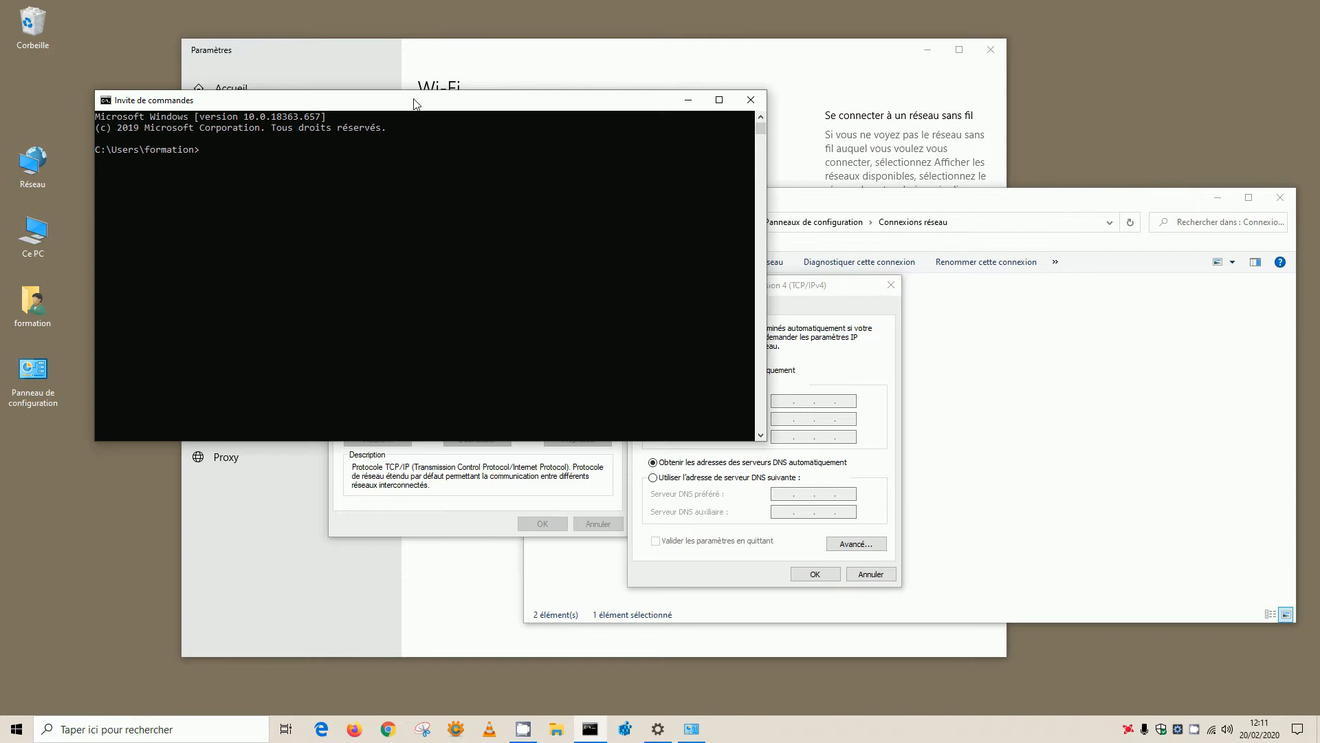
drag(418, 103, 550, 209)
text(ipco)
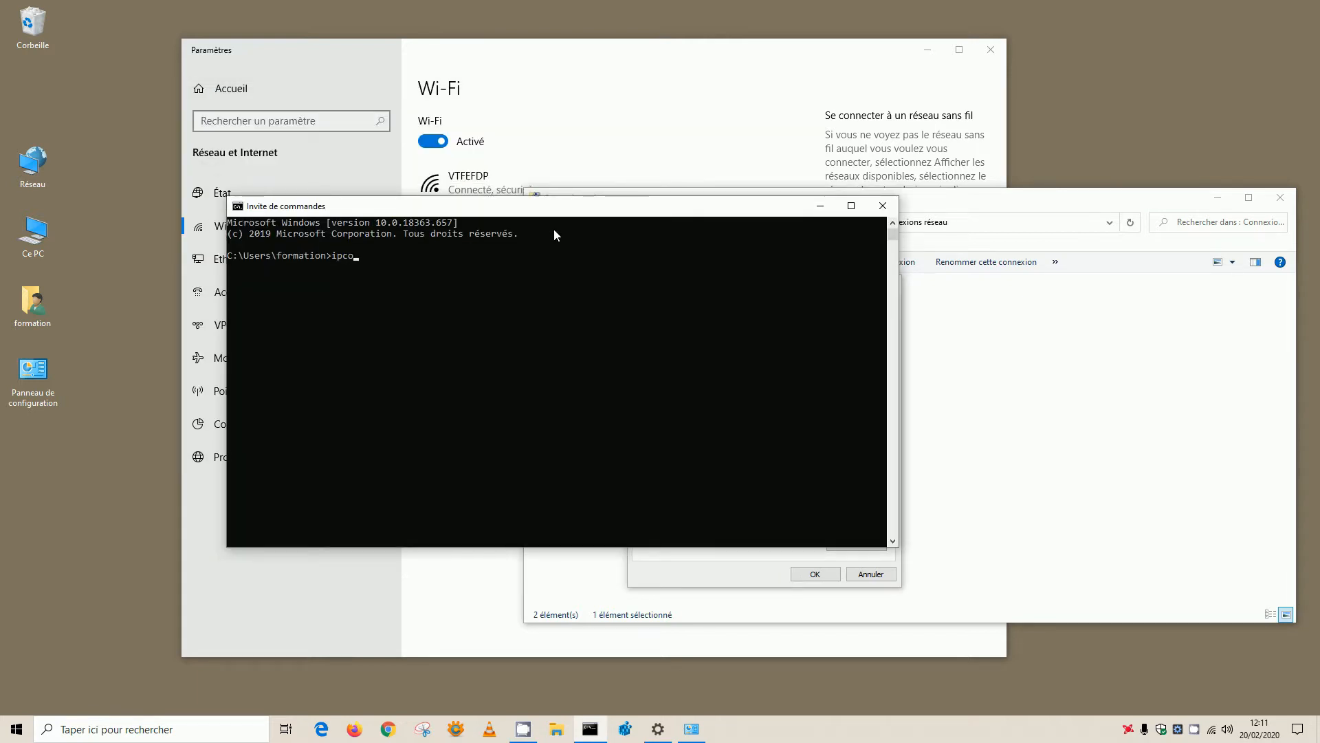
text(nfig /all)
key(Return)
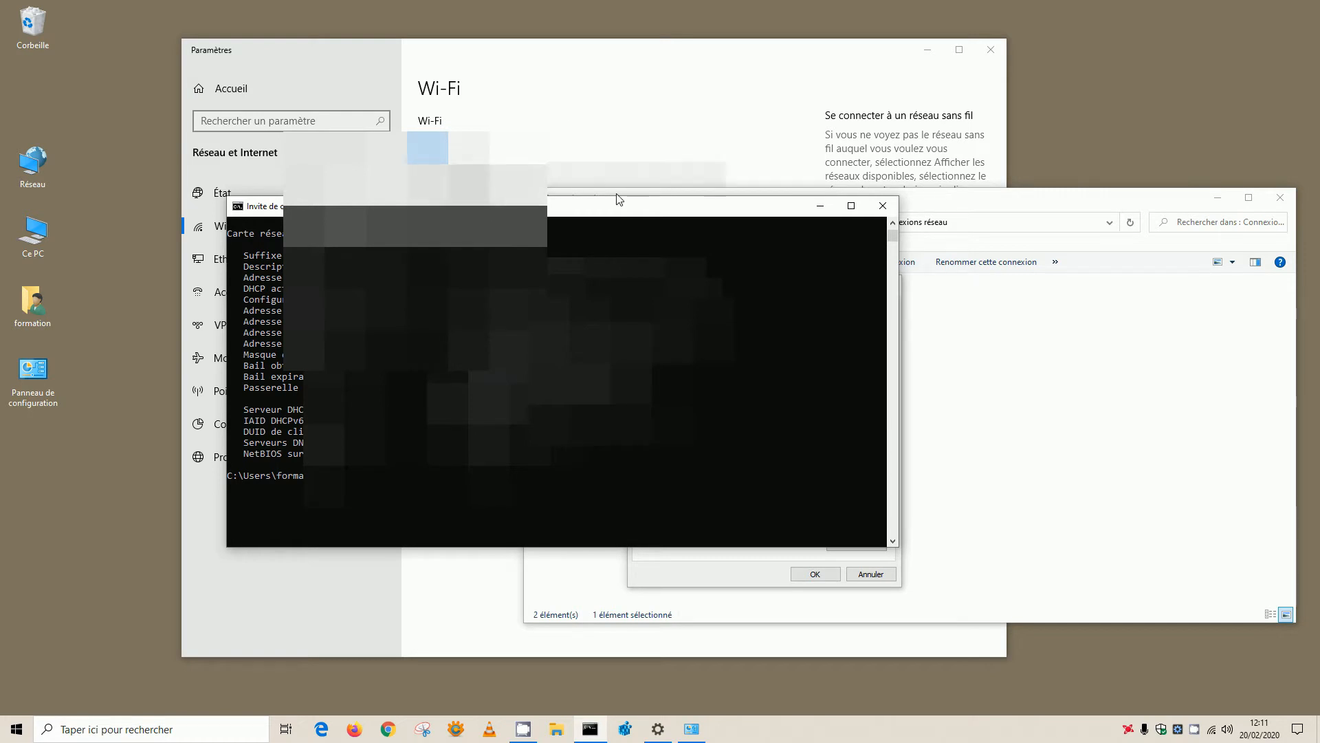
drag(606, 212, 437, 97)
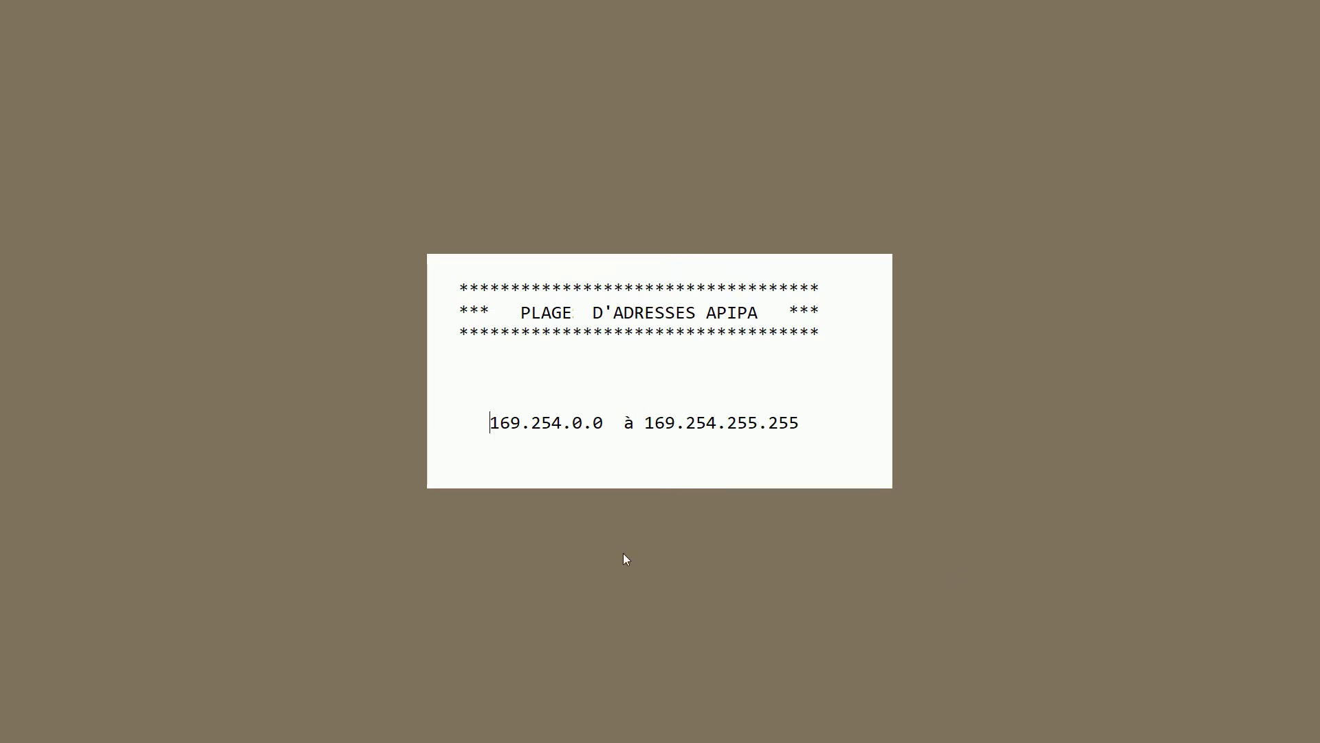
Leave the full-screen APIPA range image, minimize it, and run ipconfig /all in the Command Prompt.
click(896, 550)
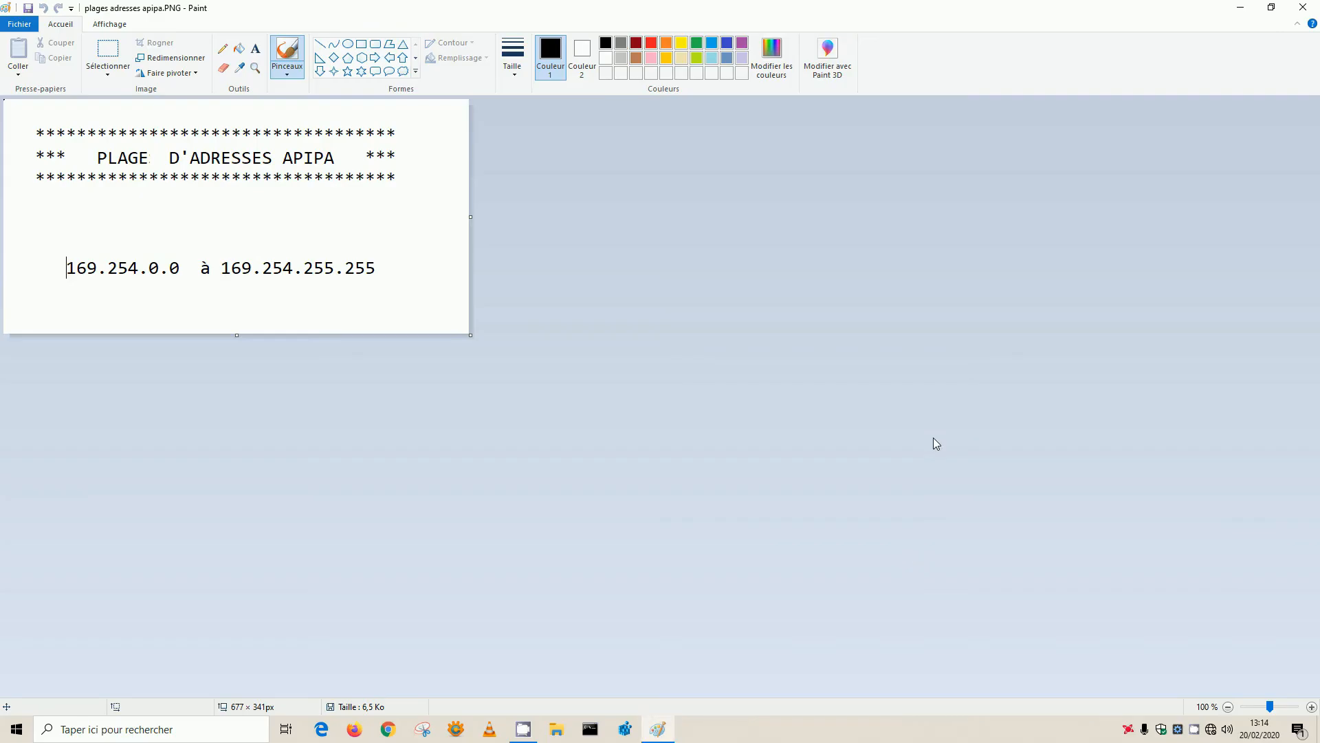
click(1248, 7)
click(590, 729)
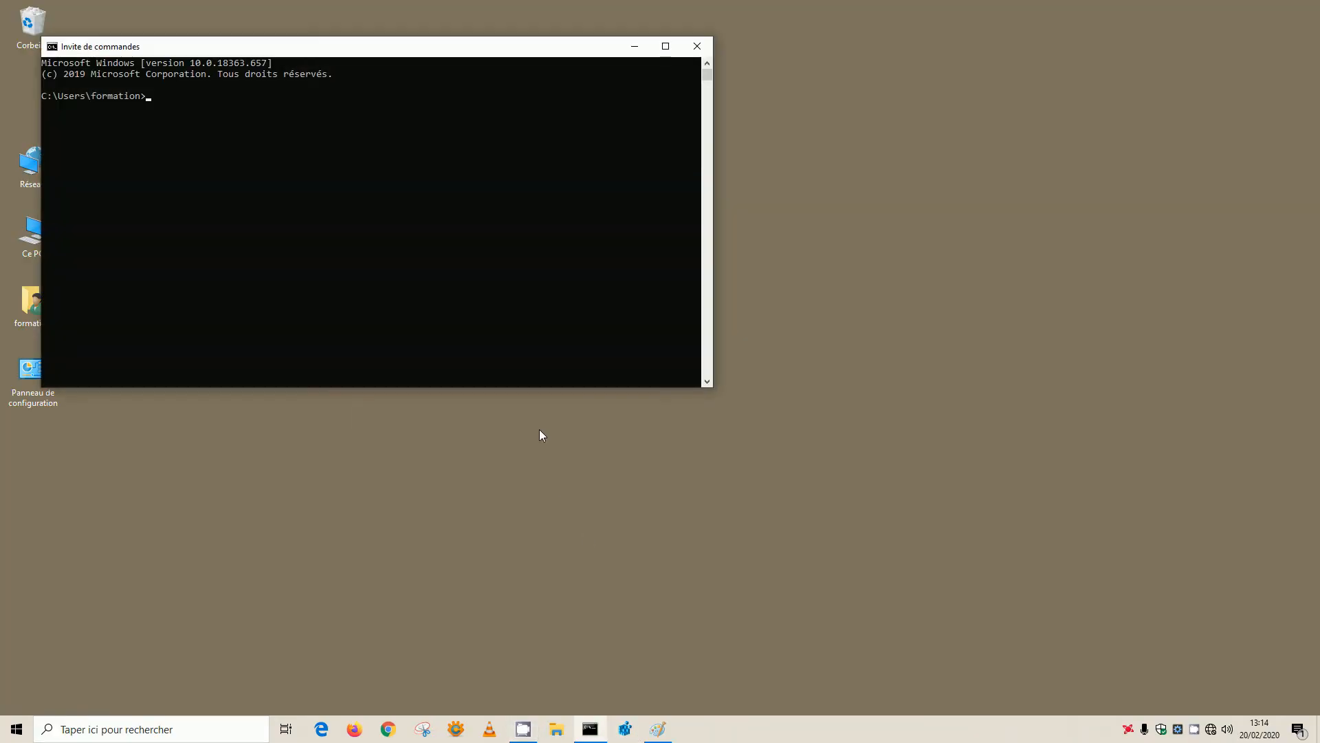
text(ipconfig /all)
drag(319, 48, 486, 113)
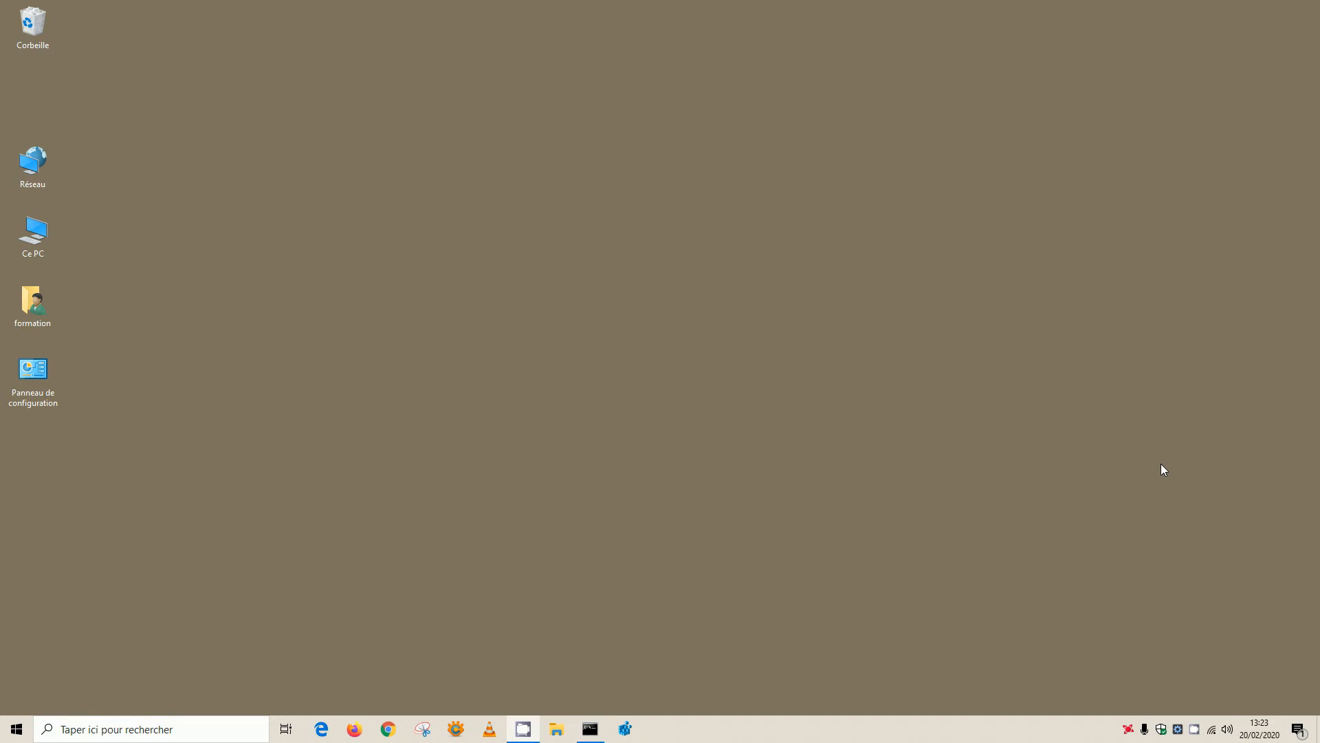
Open the Wi-Fi adapter's properties through the network and Internet settings and the adapter options.
right_click(1212, 730)
click(1208, 712)
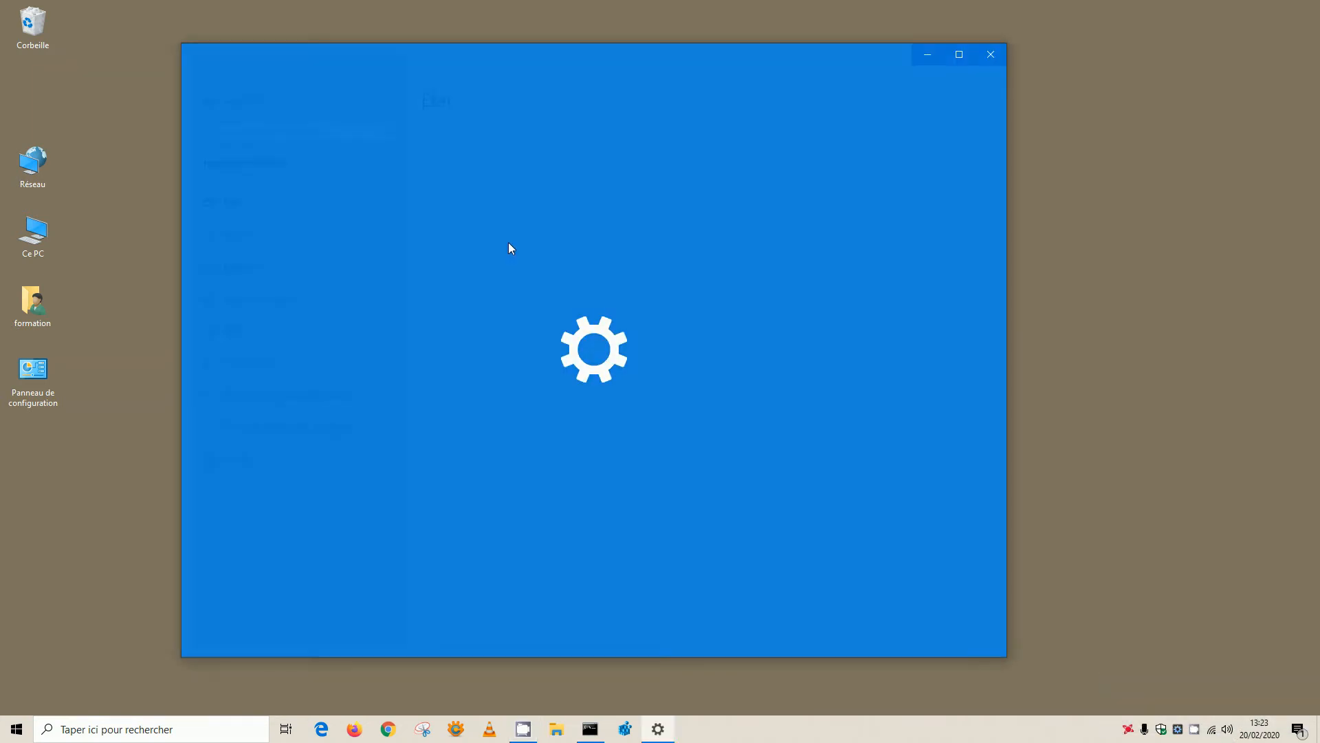
click(249, 227)
click(871, 280)
right_click(645, 318)
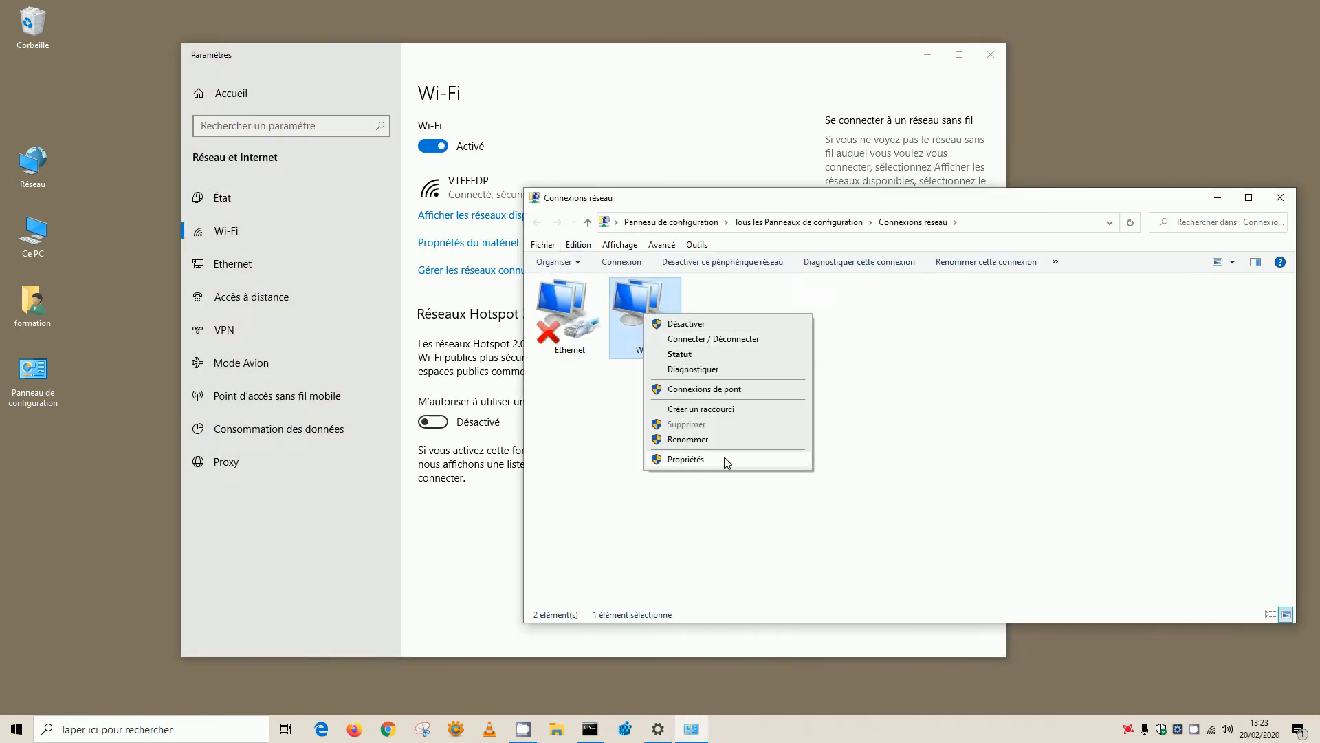
click(732, 461)
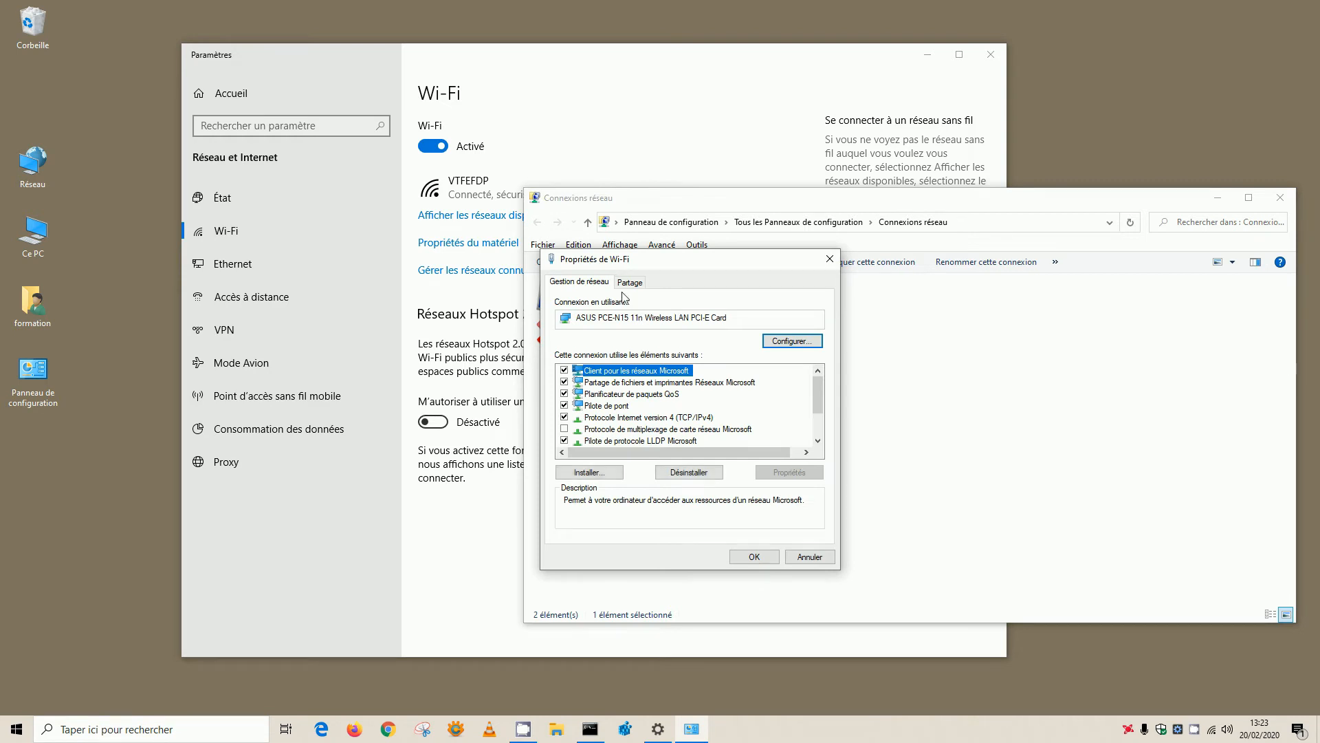
Open the properties of Protocole Internet version 4 (TCP/IPv4) and display its alternative configuration.
click(614, 418)
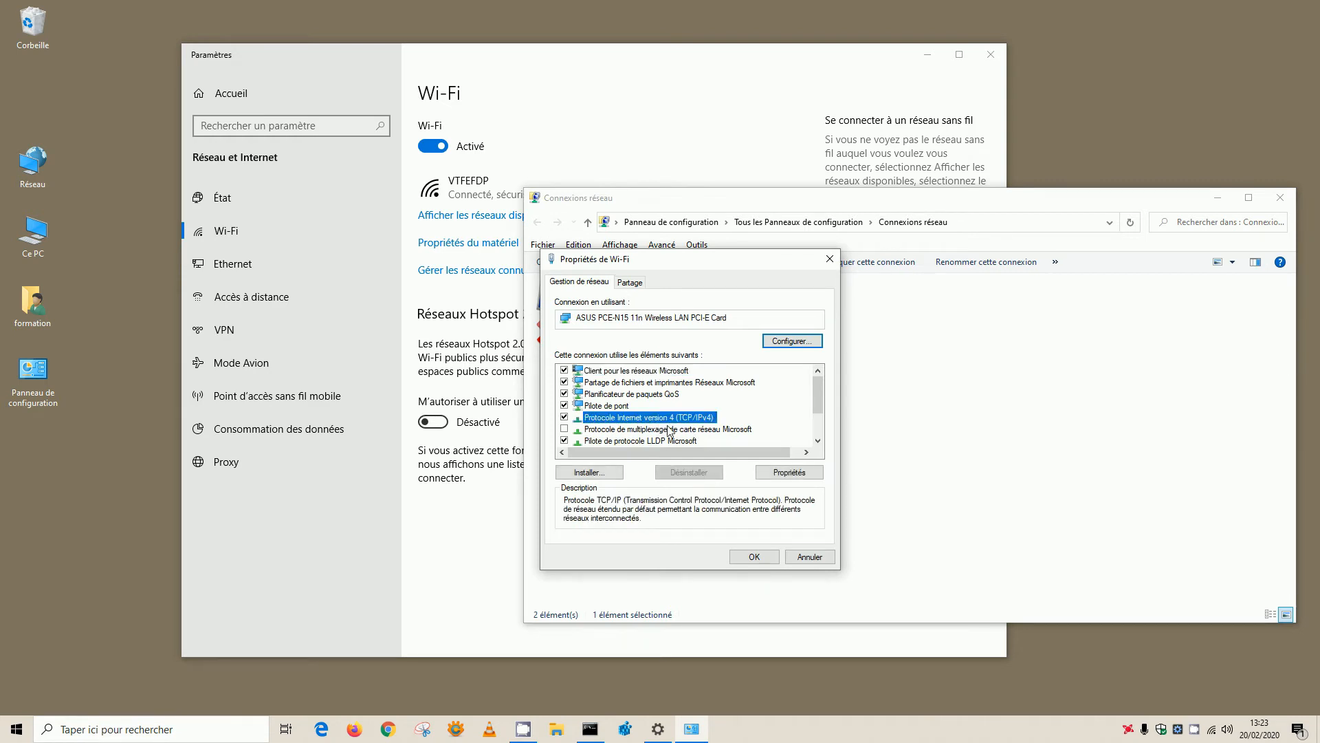
click(784, 473)
drag(664, 320, 476, 230)
click(459, 244)
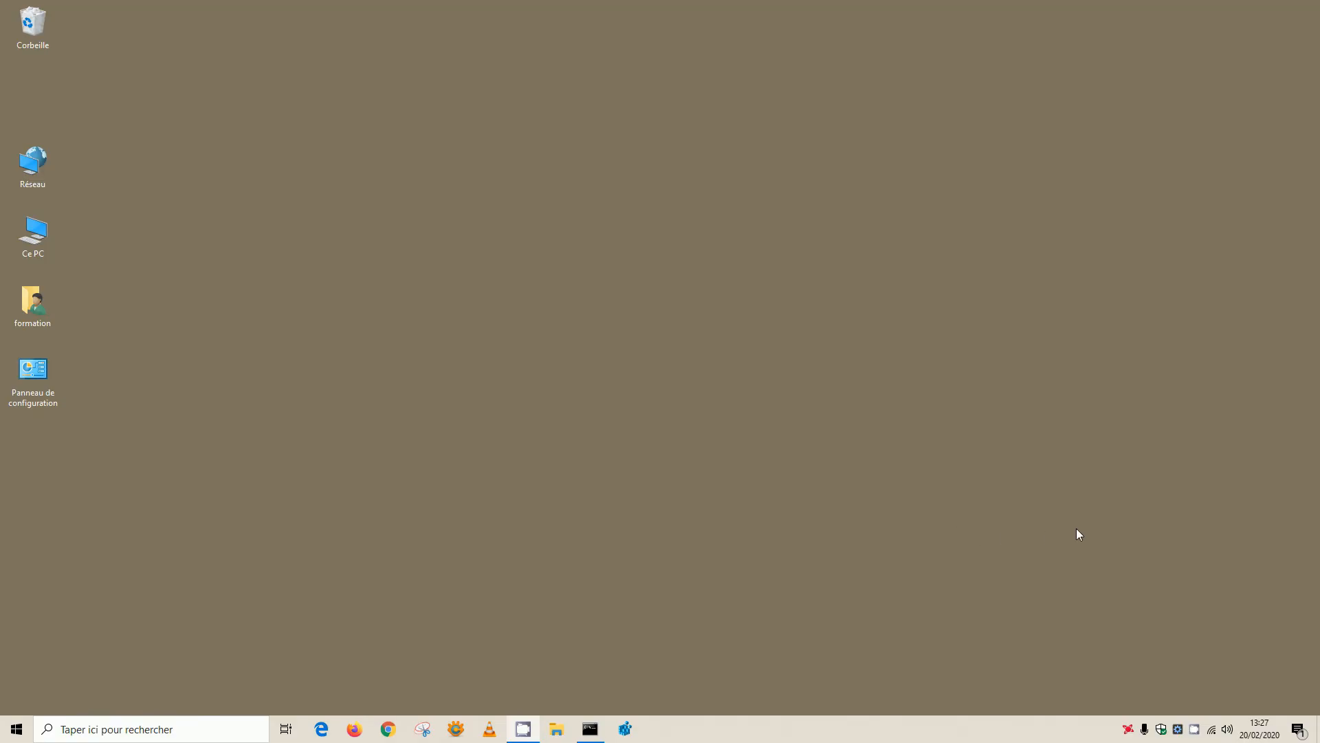
From the desktop, open the network settings and bring up the Wi-Fi adapter's properties.
right_click(1213, 730)
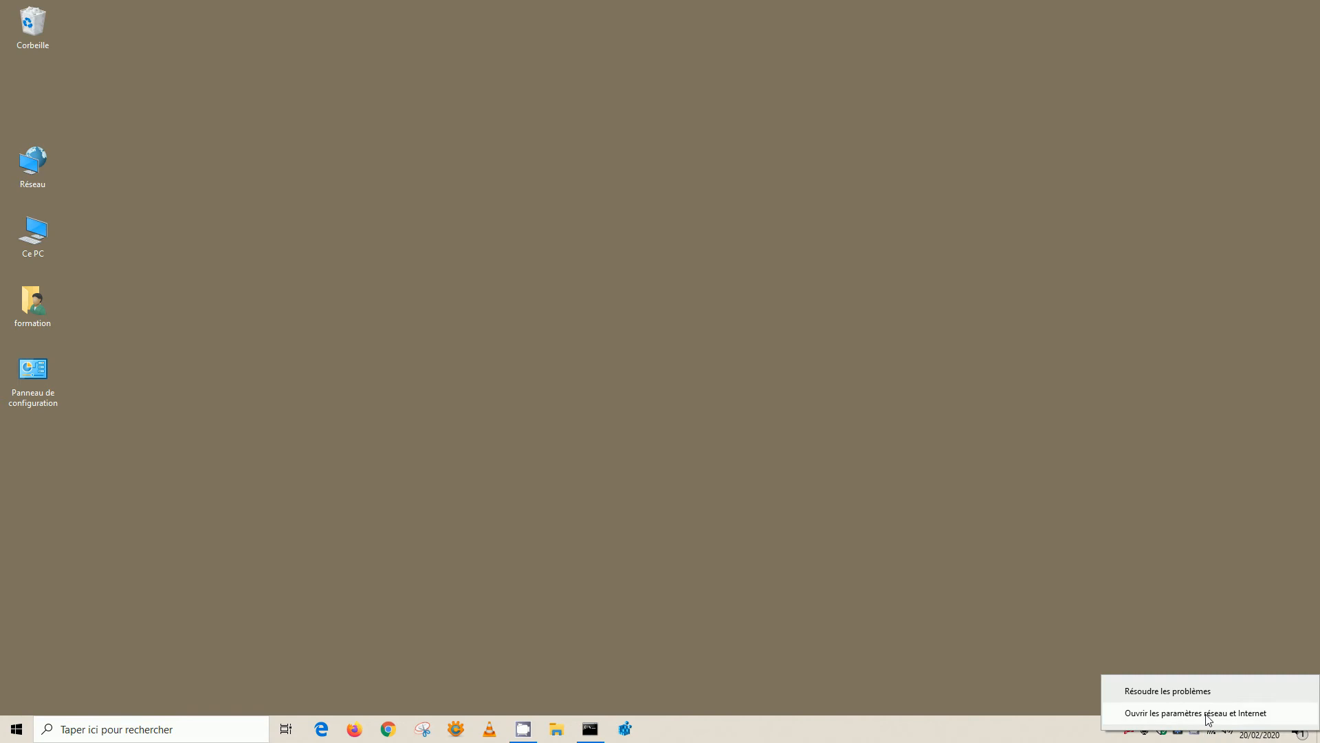
click(1226, 717)
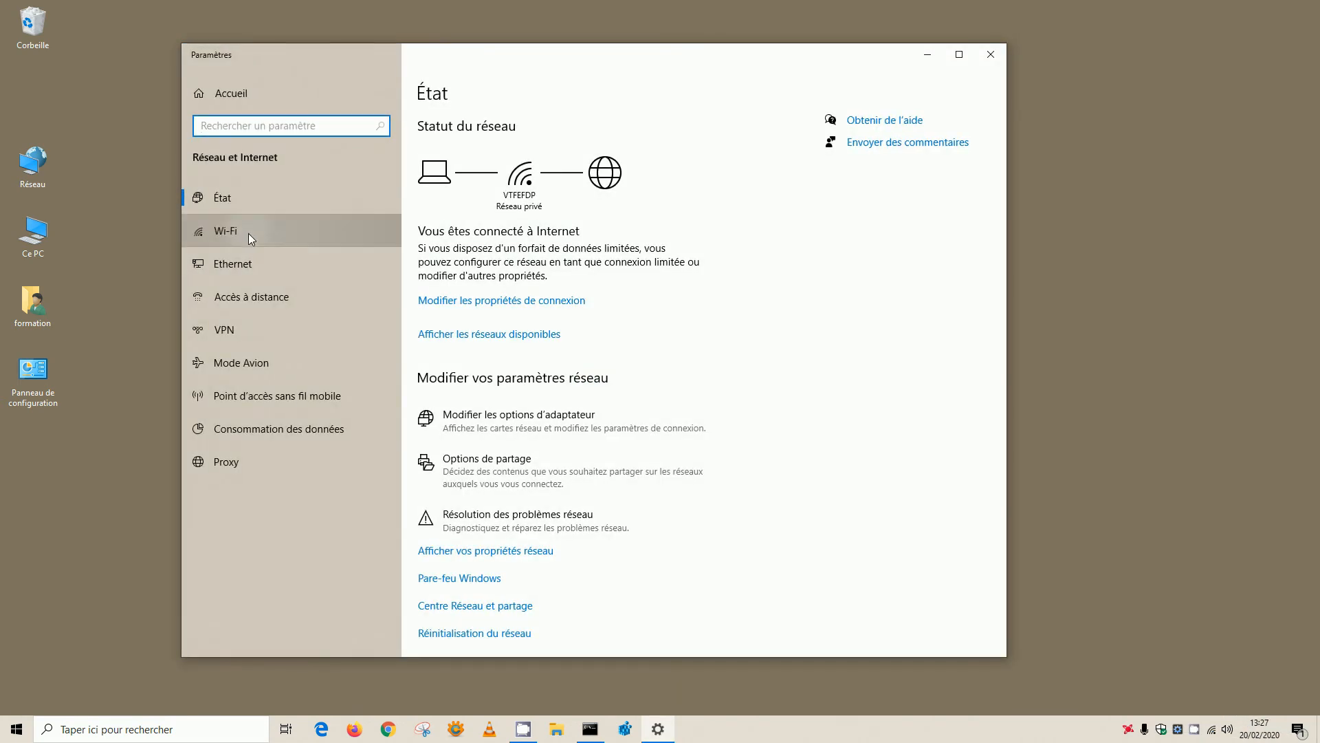
click(248, 233)
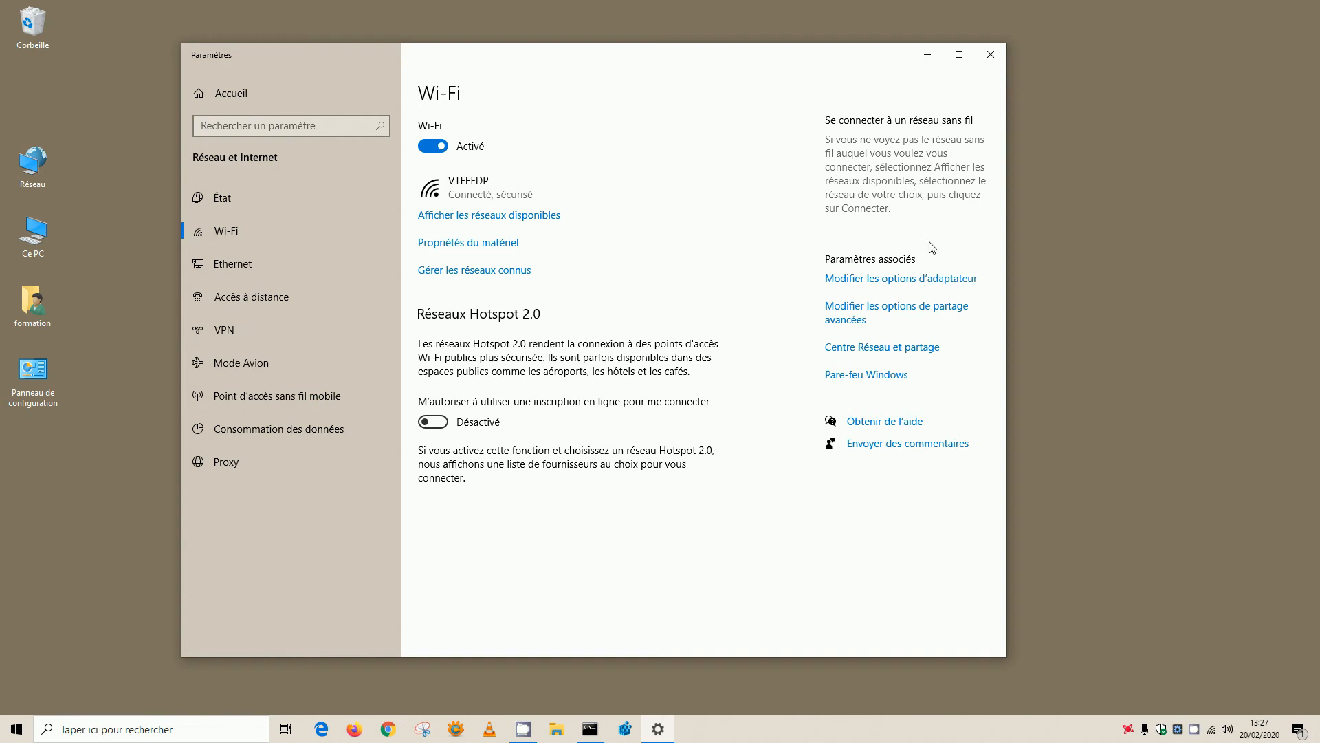
click(918, 278)
click(638, 307)
right_click(638, 307)
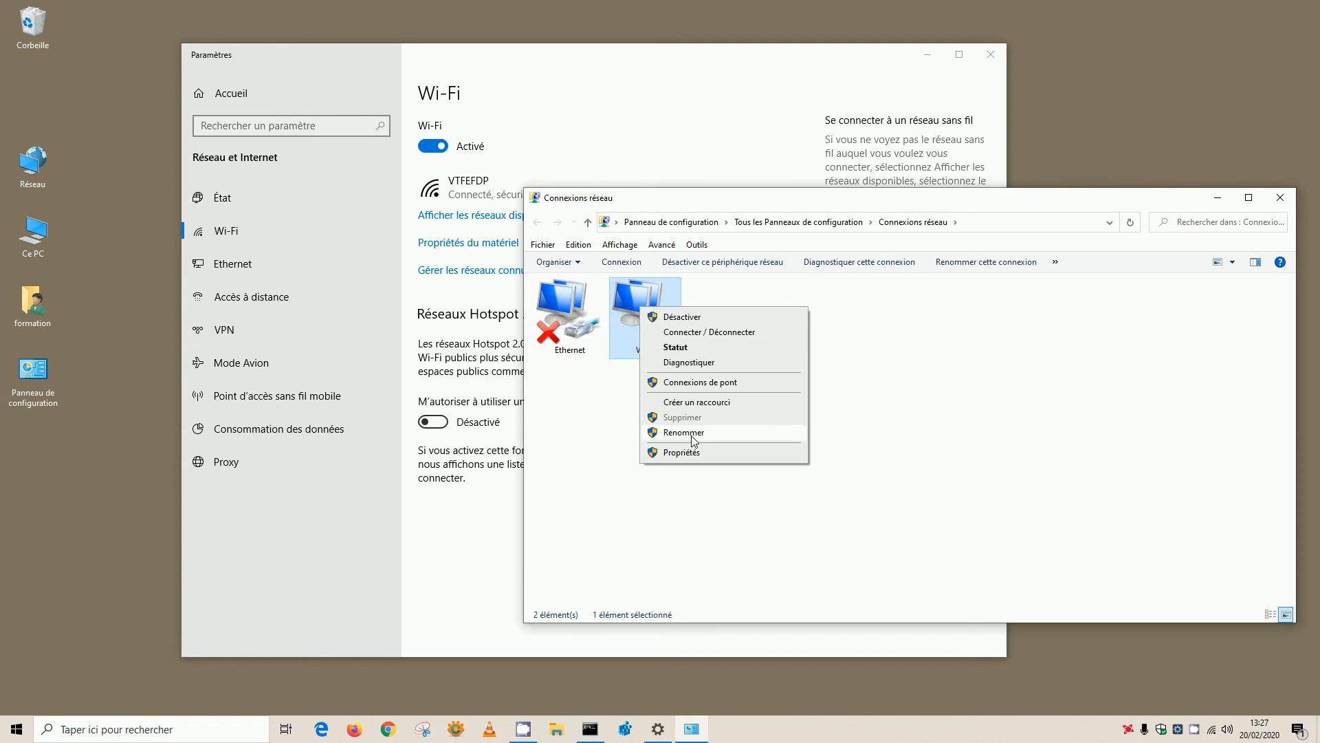
click(682, 453)
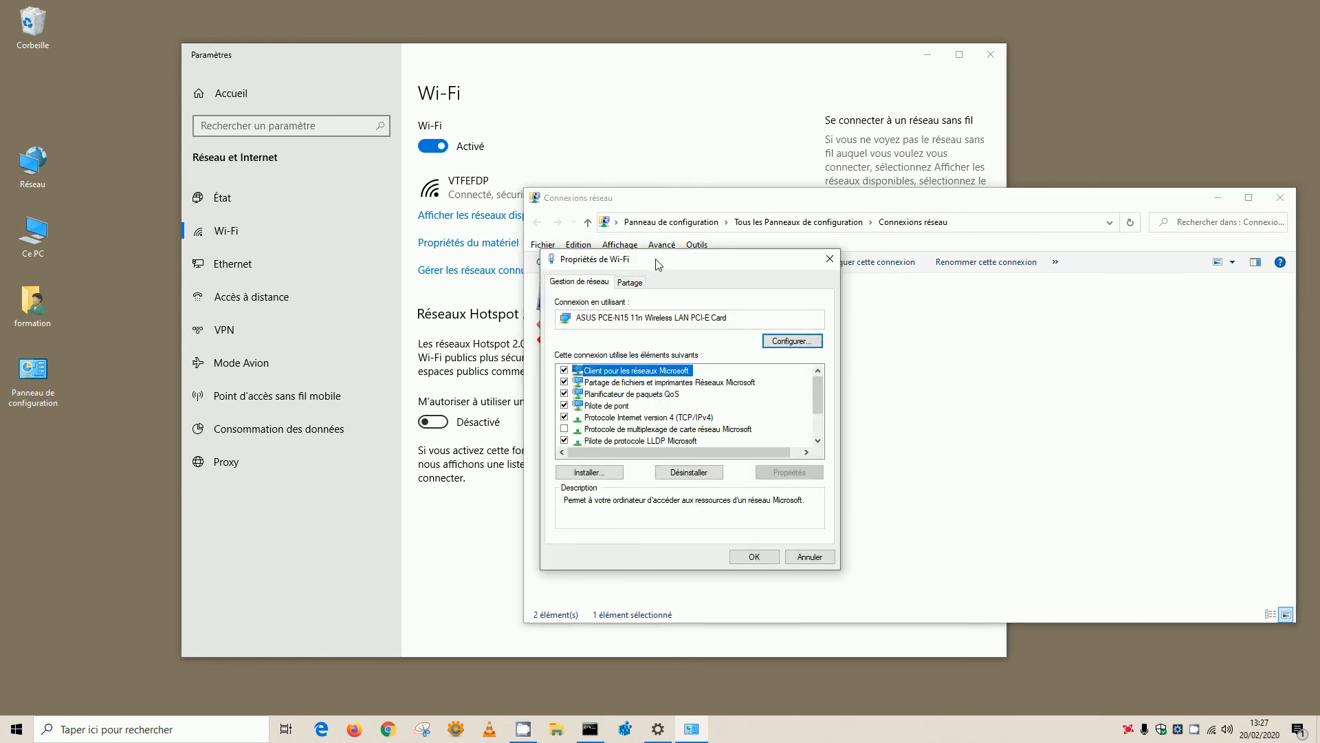
In the adapter's TCP/IPv4 properties, choose the manual addressing option "Utiliser l'adresse IP suivante".
drag(653, 218, 491, 222)
click(503, 377)
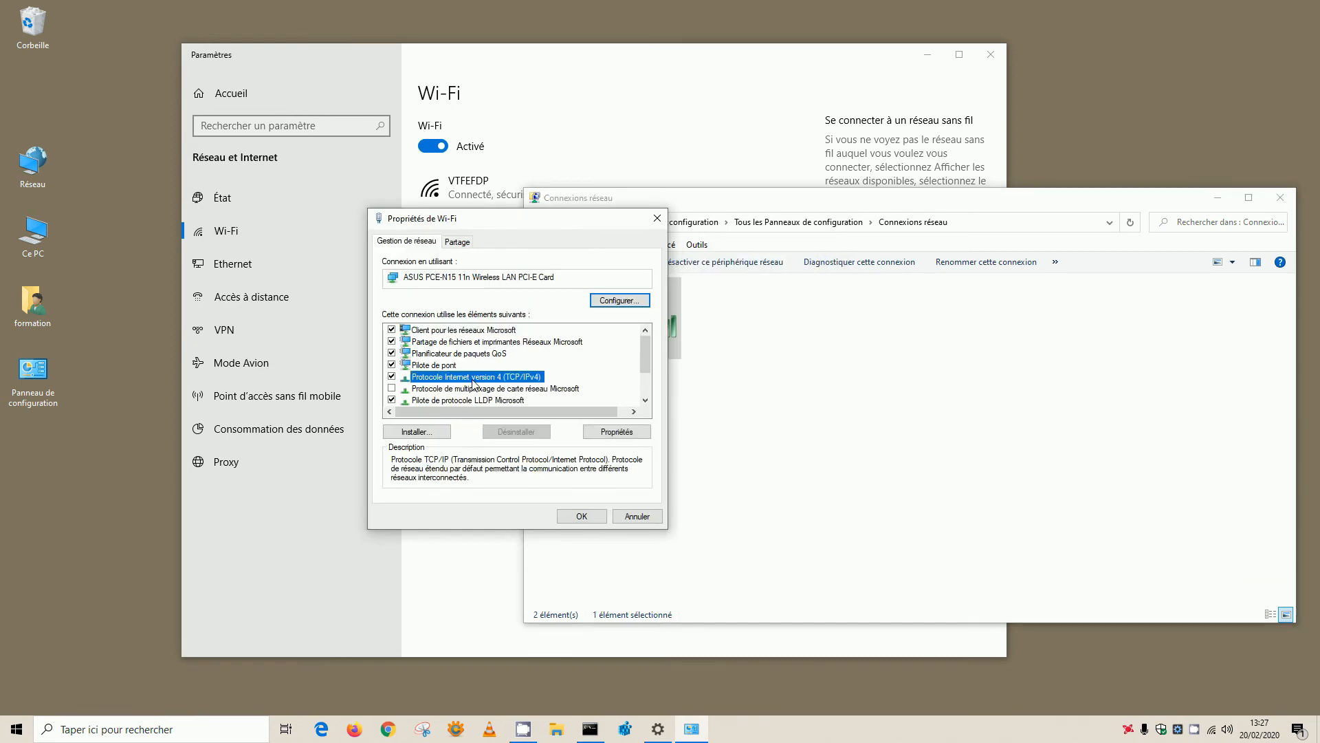
click(603, 432)
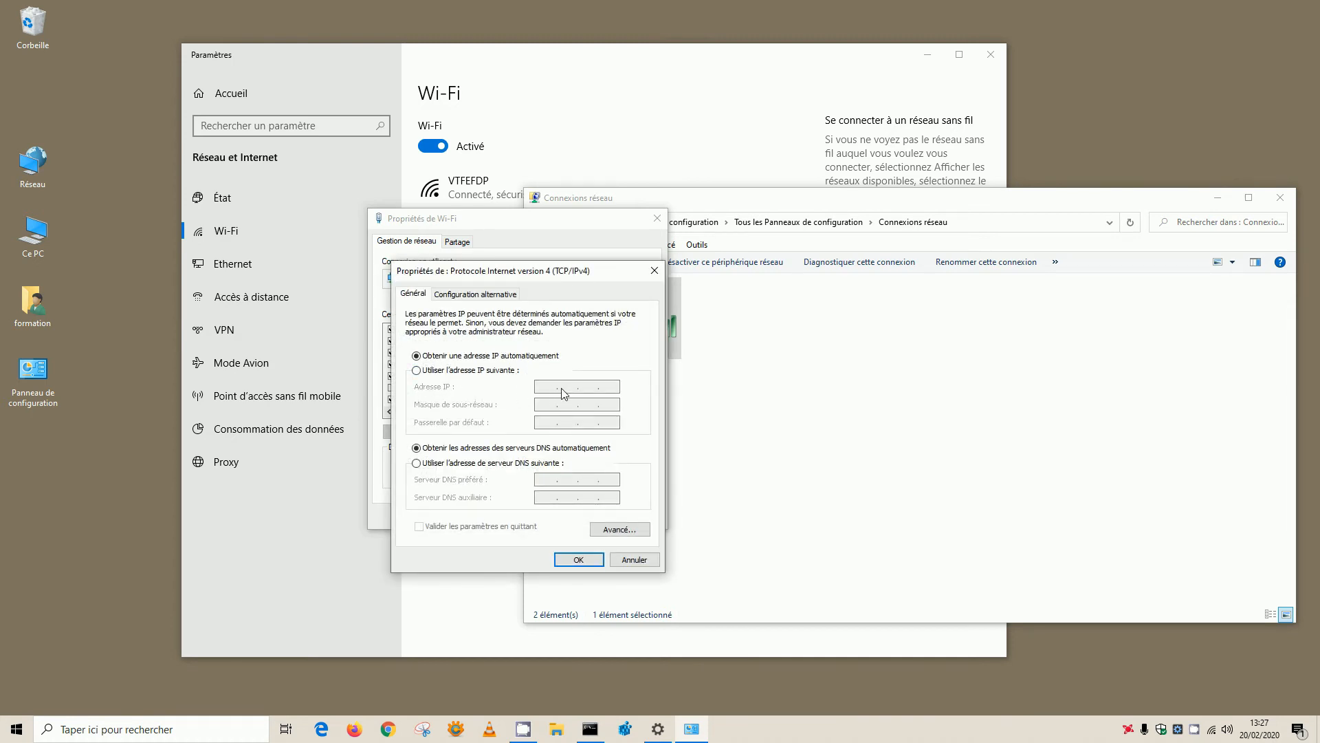
click(501, 375)
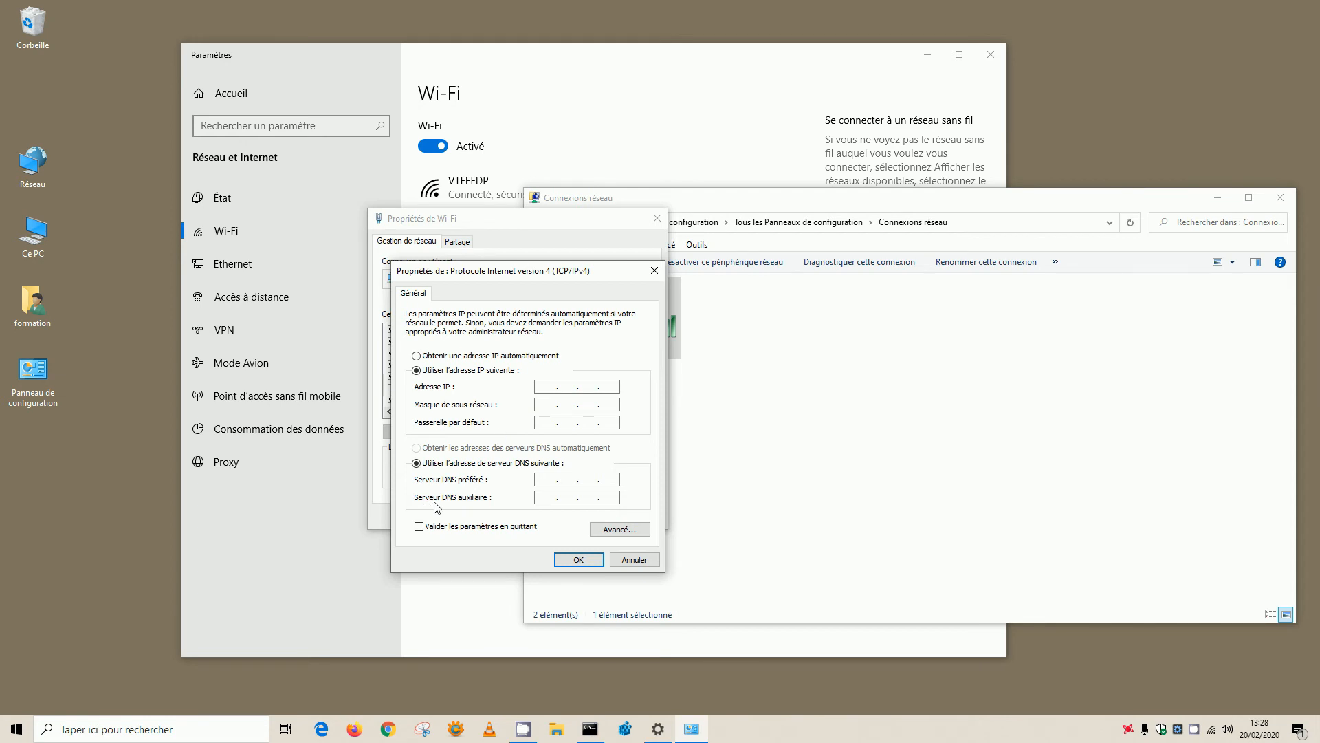
key(Tab)
Try to view the WINS settings in the advanced TCP/IP parameters, and close the advanced dialog without saving.
click(618, 530)
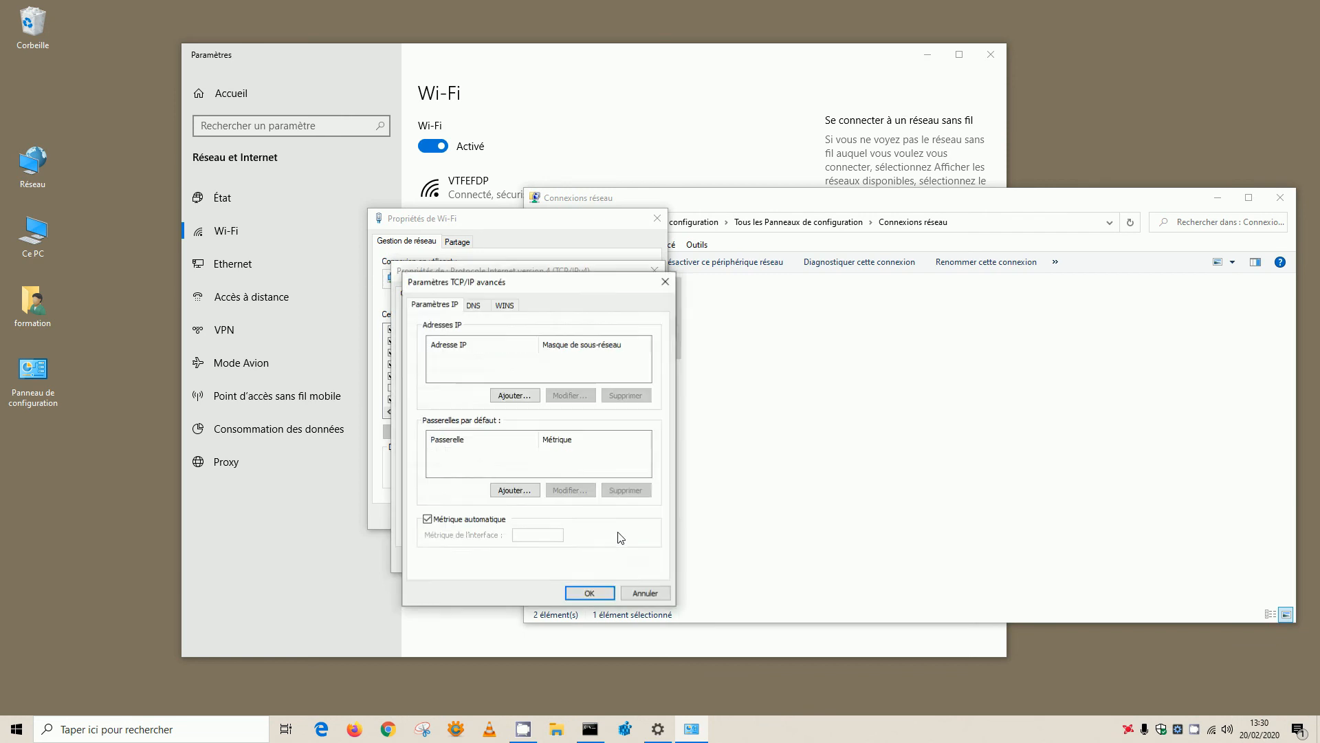
click(512, 304)
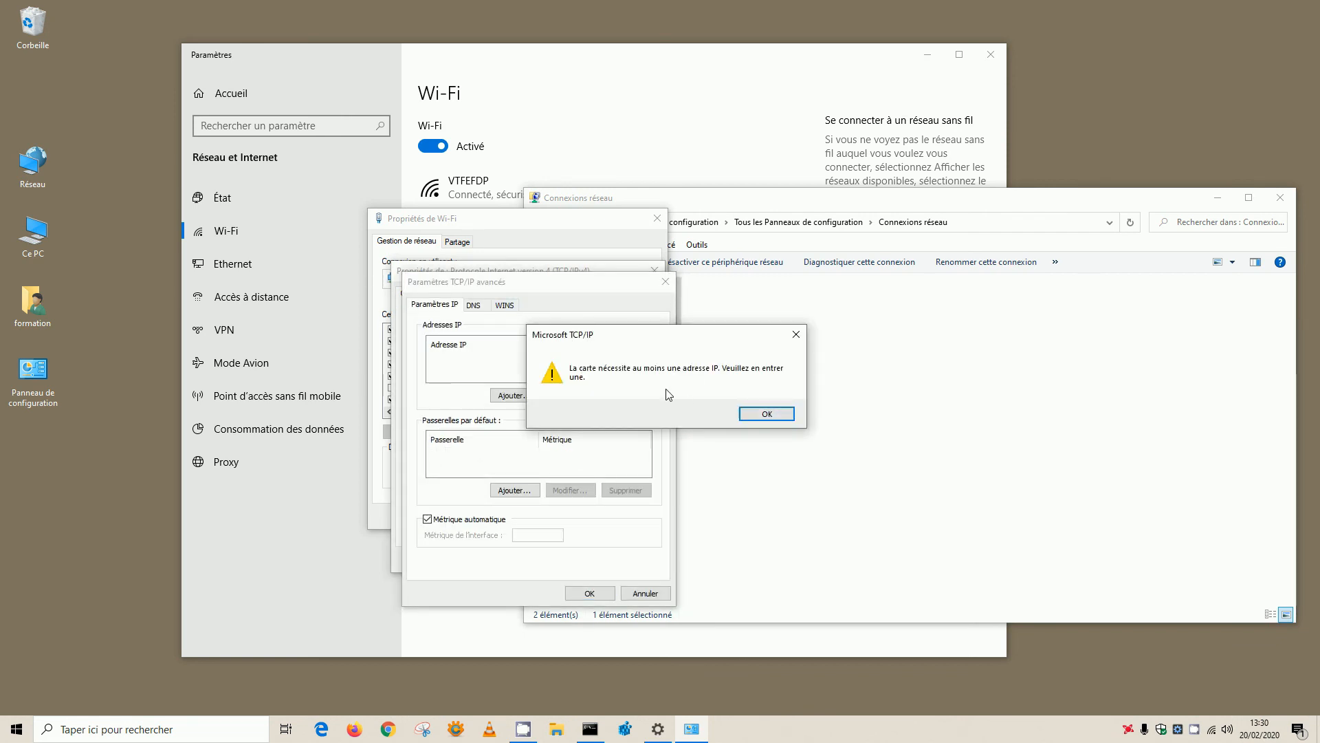
click(766, 413)
click(511, 305)
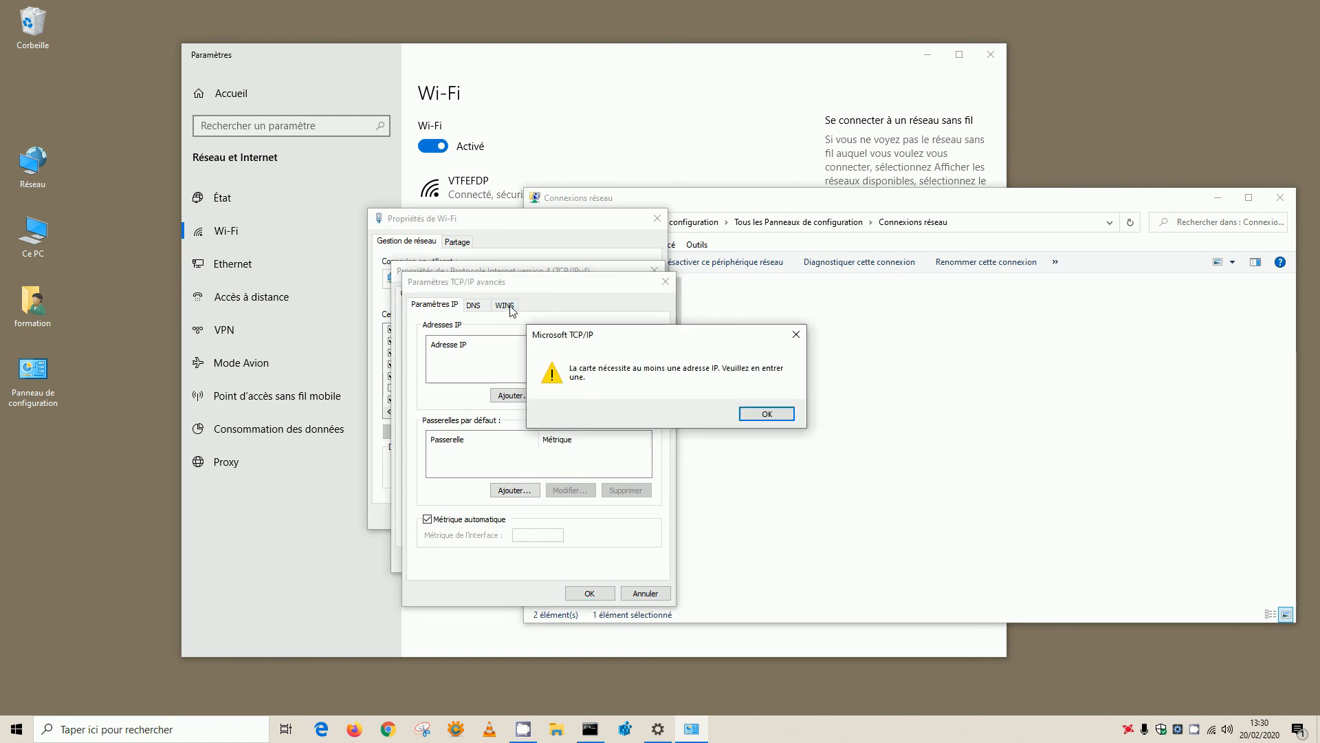
click(767, 414)
key(Escape)
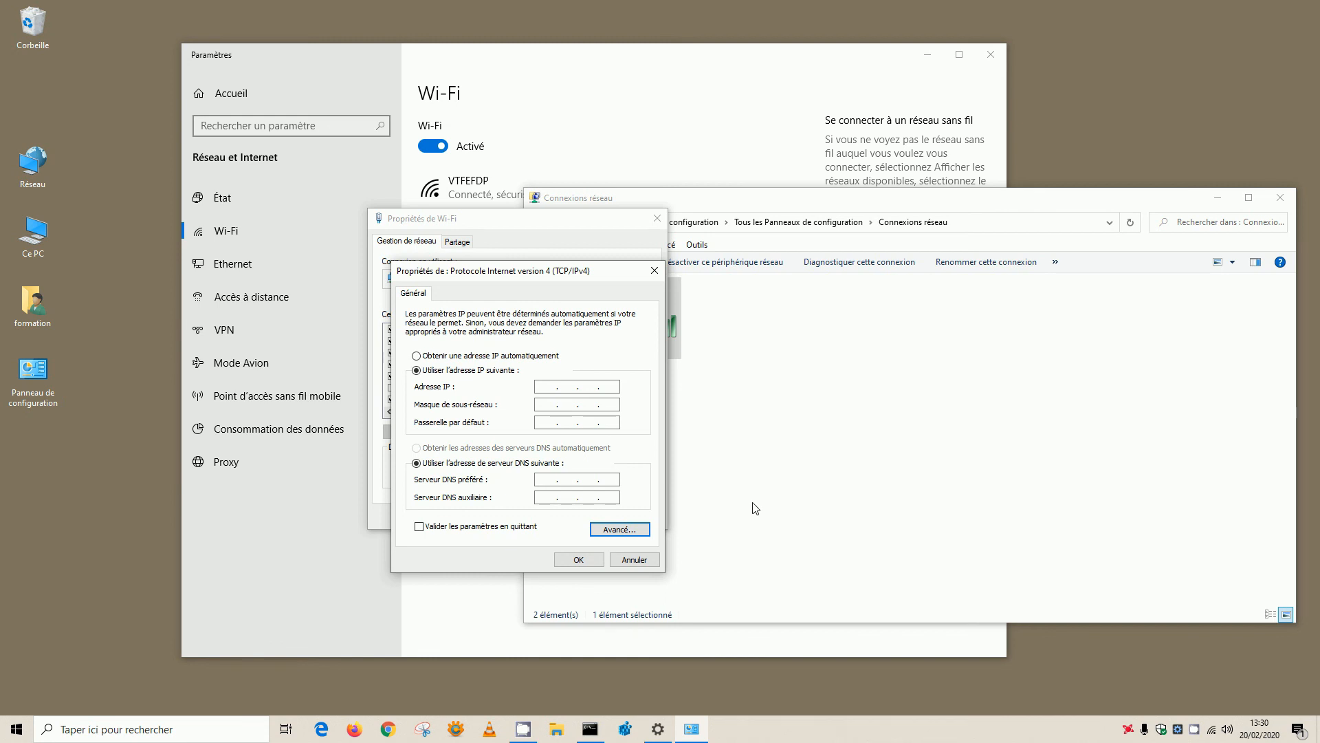
Switch to the Command Prompt and test the local loopback with ping 127.0.0.1.
click(590, 729)
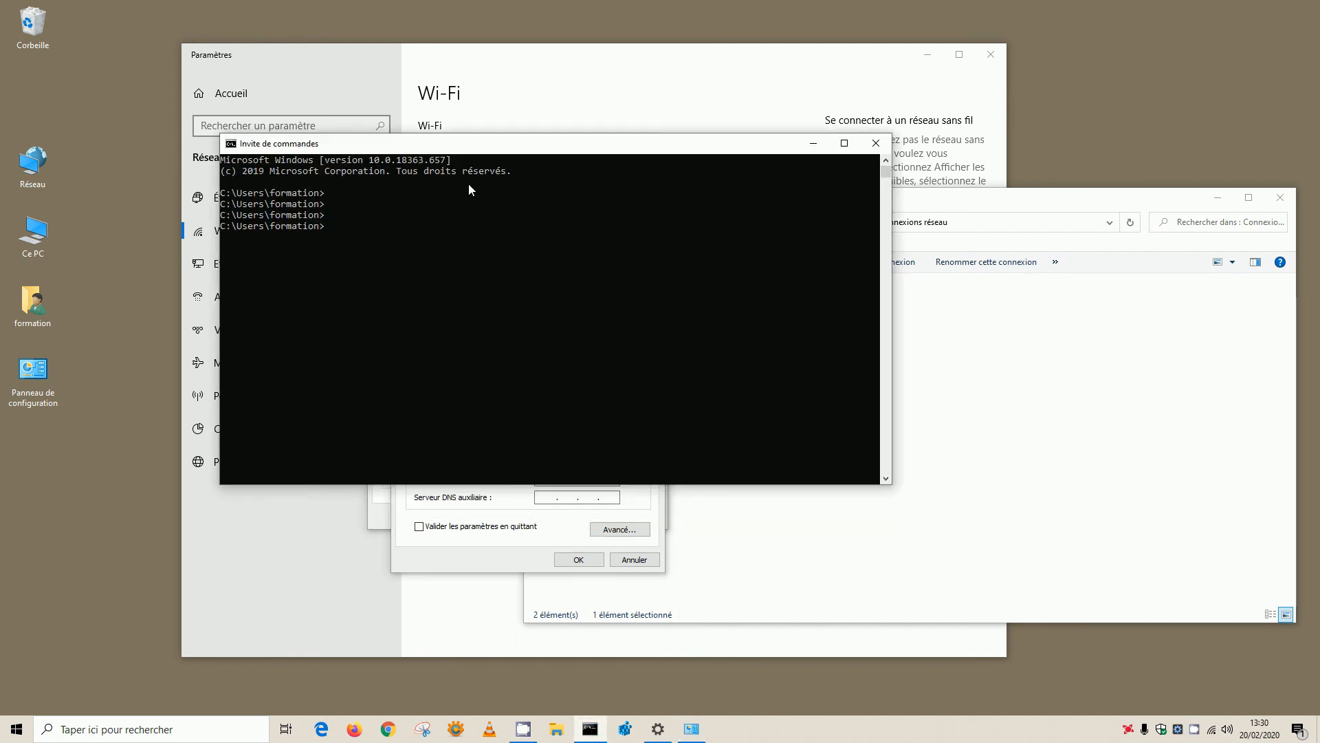
text(ping 127.0.0.1)
key(Return)
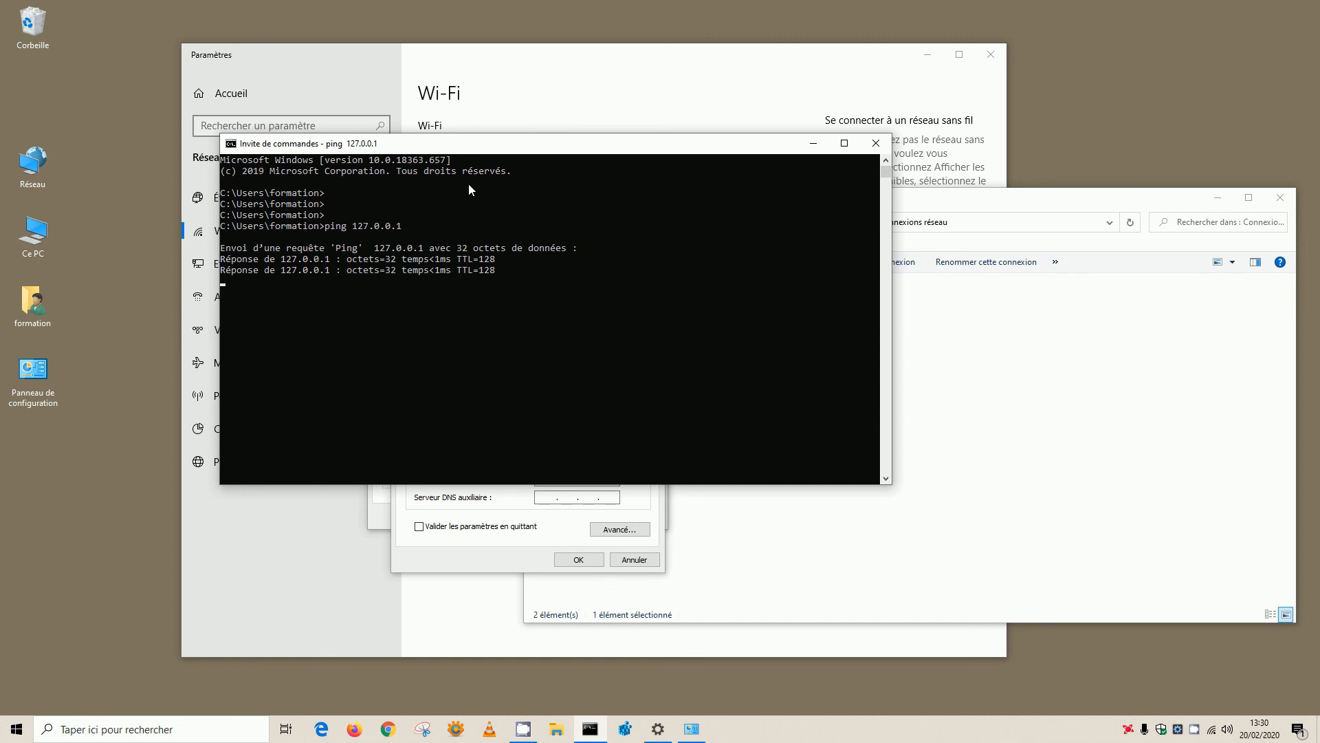